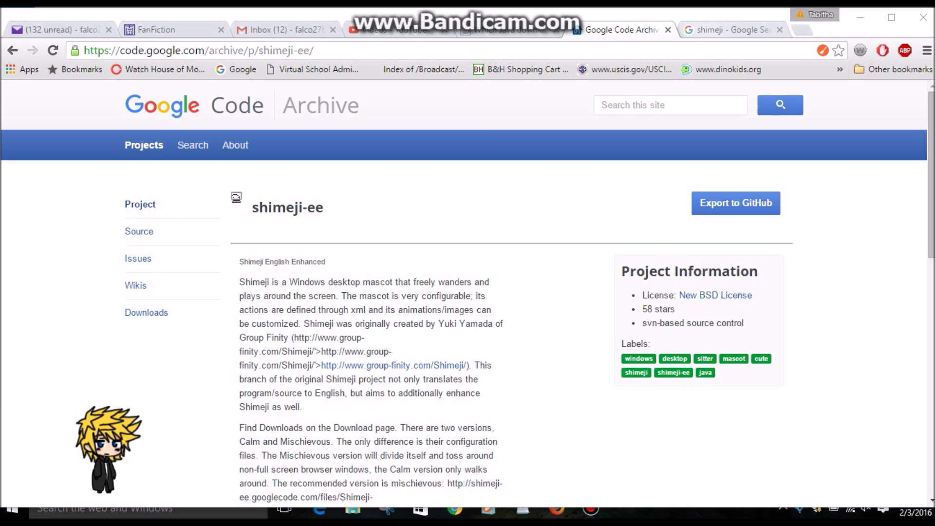
- Switch from the shimeji-ee project page to the 'shimeji - Google Search' results tab
{"action": "left_click", "coordinate": [731, 29]}
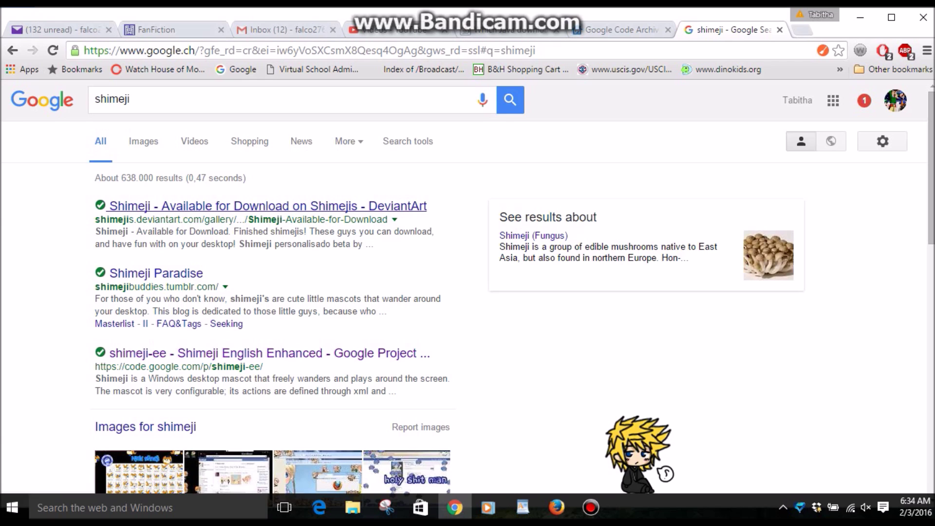
{"action": "left_click", "coordinate": [268, 205]}
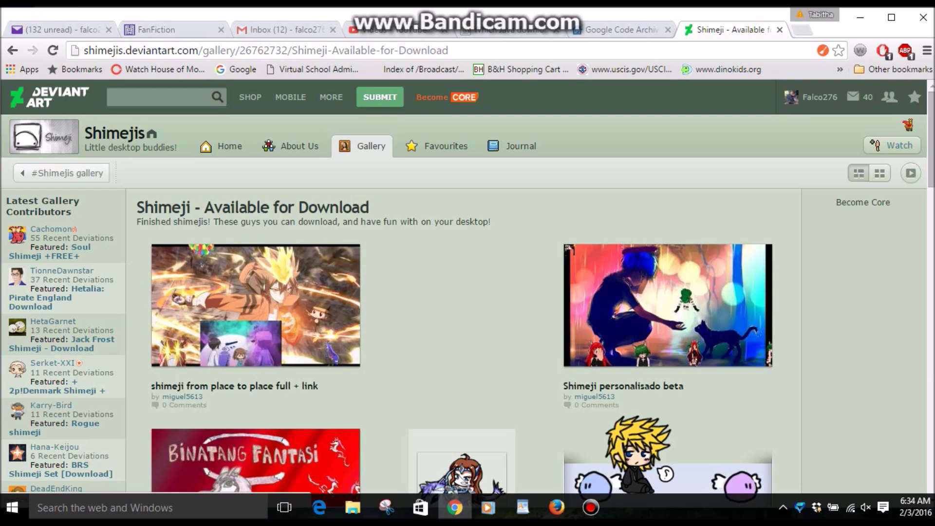
{"action": "scroll", "coordinate": [468, 292], "scroll_direction": "down", "scroll_amount": 10}
{"action": "scroll", "coordinate": [468, 293], "scroll_direction": "down", "scroll_amount": 3}
{"action": "scroll", "coordinate": [467, 292], "scroll_direction": "up", "scroll_amount": 6}
{"action": "scroll", "coordinate": [467, 292], "scroll_direction": "down", "scroll_amount": 5}
{"action": "scroll", "coordinate": [468, 292], "scroll_direction": "down", "scroll_amount": 12}
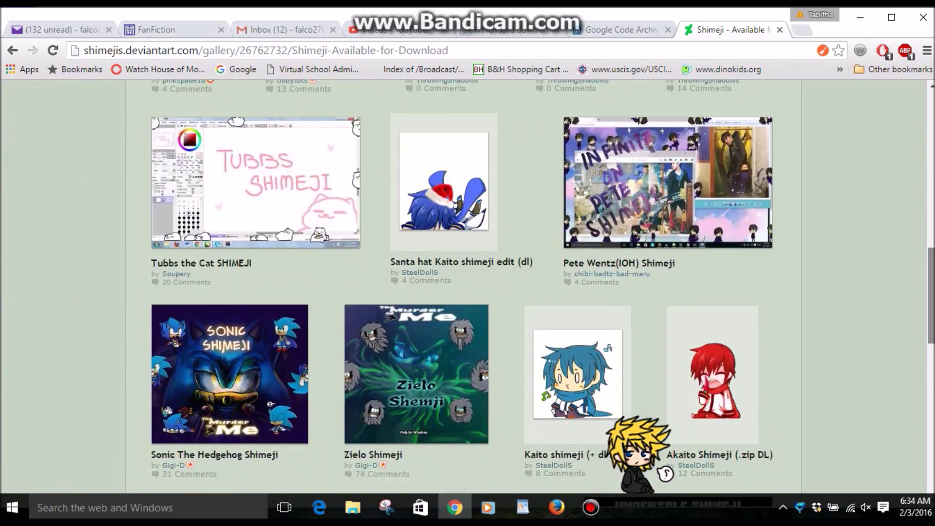
{"action": "scroll", "coordinate": [468, 292], "scroll_direction": "up", "scroll_amount": 15}
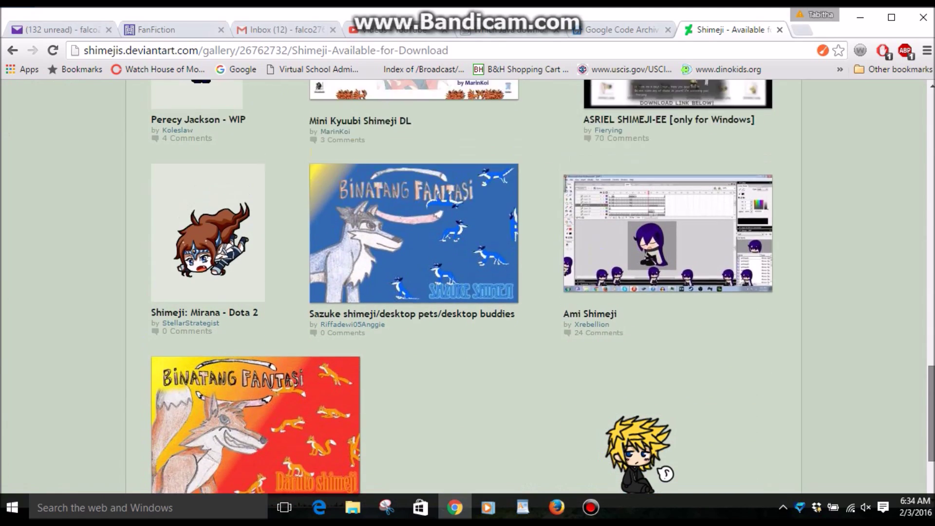
{"action": "scroll", "coordinate": [468, 292], "scroll_direction": "up", "scroll_amount": 8}
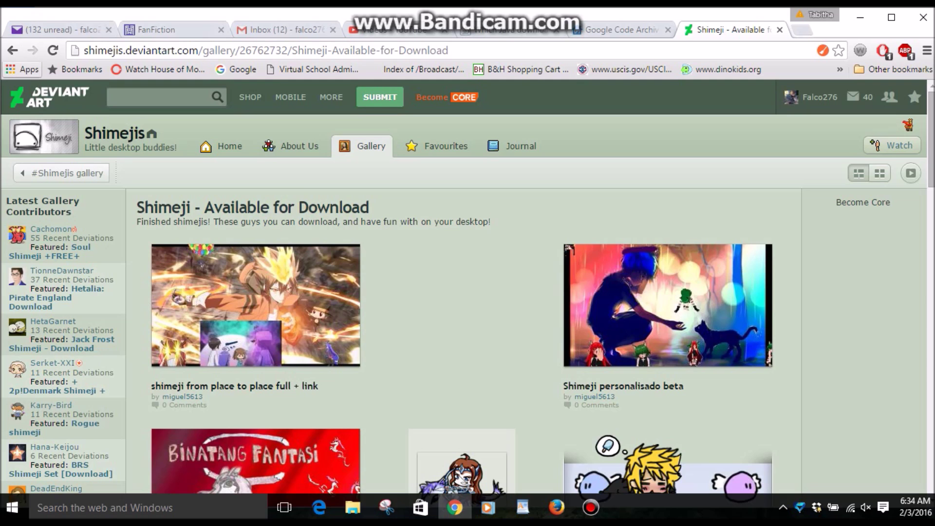
{"action": "key", "text": "alt+Left"}
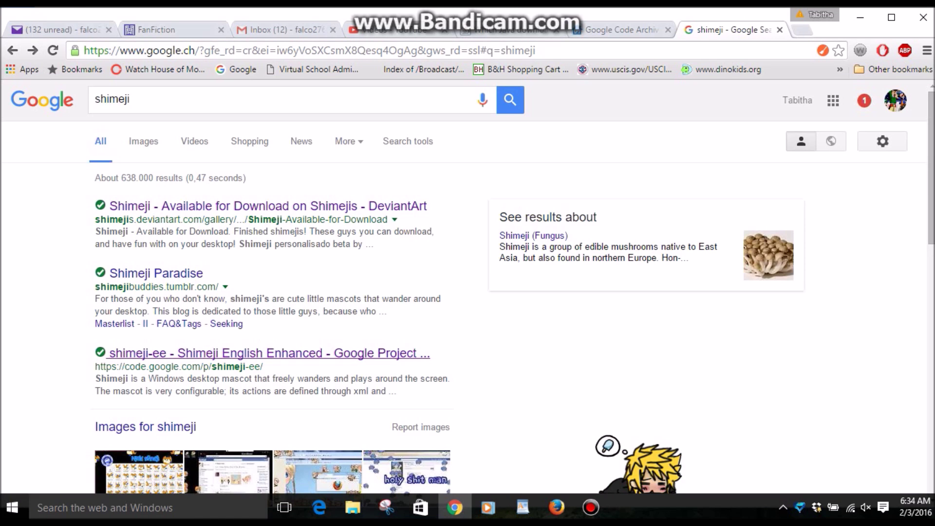
- Open the shimeji-ee Google Code project page from the results and close the duplicate archive tab
{"action": "left_click", "coordinate": [268, 352]}
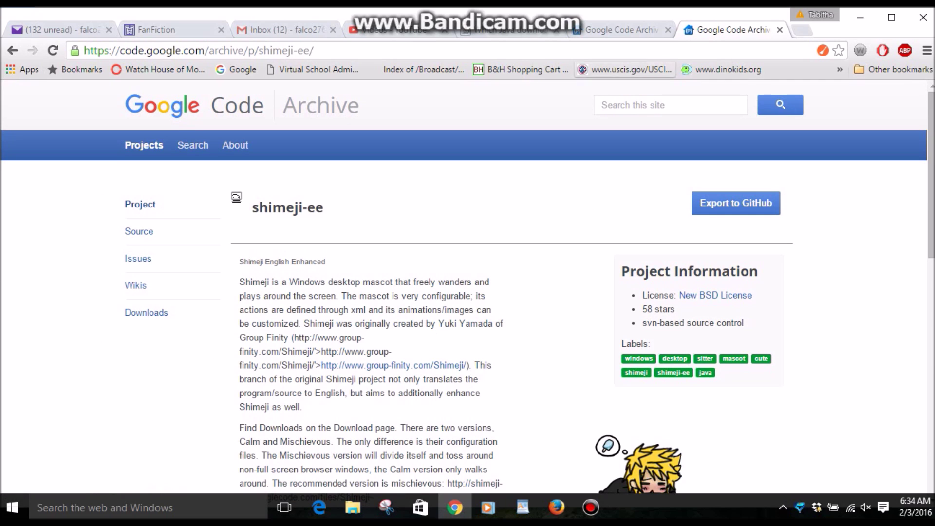
{"action": "left_click", "coordinate": [668, 30]}
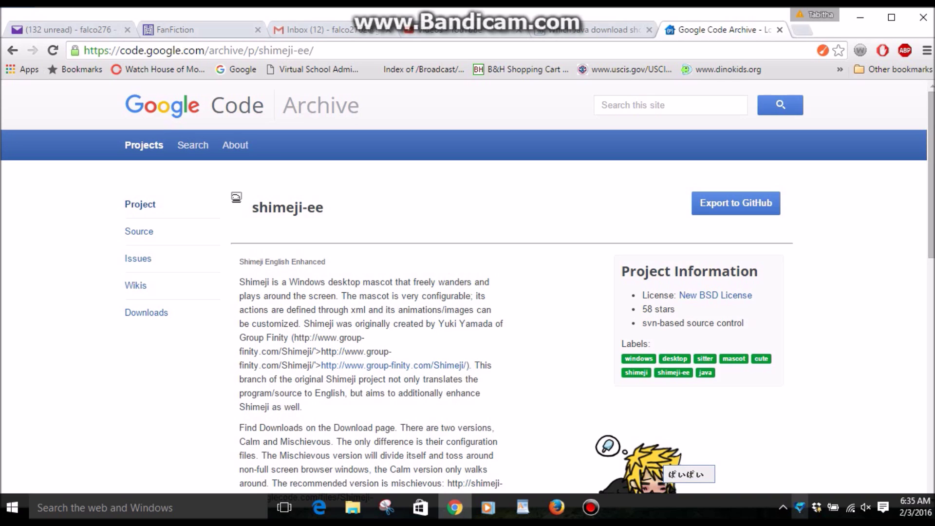
{"action": "left_click", "coordinate": [800, 508]}
- Dismiss the running Shimeji's tray menu unchanged and bring up Downloads in File Explorer
{"action": "right_click", "coordinate": [799, 508]}
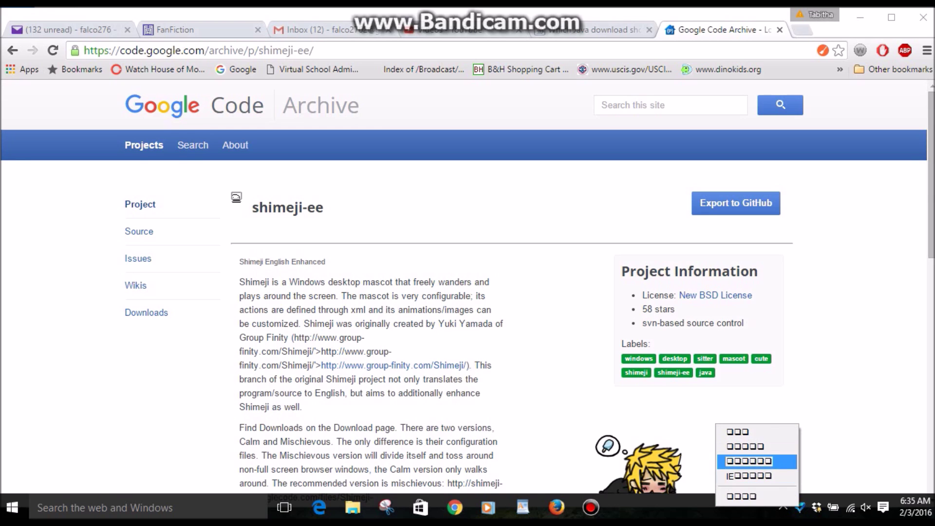
{"action": "key", "text": "Escape"}
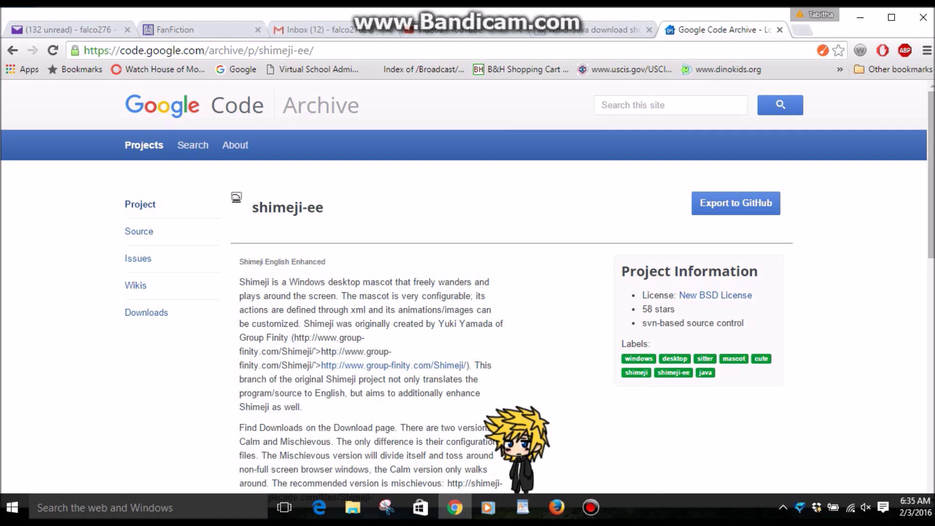
{"action": "left_click", "coordinate": [353, 507]}
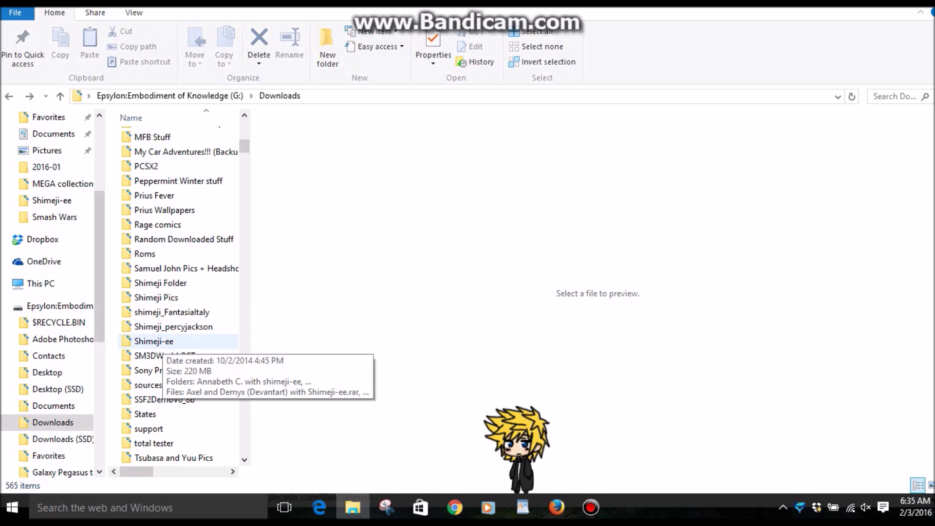
{"action": "double_click", "coordinate": [161, 283]}
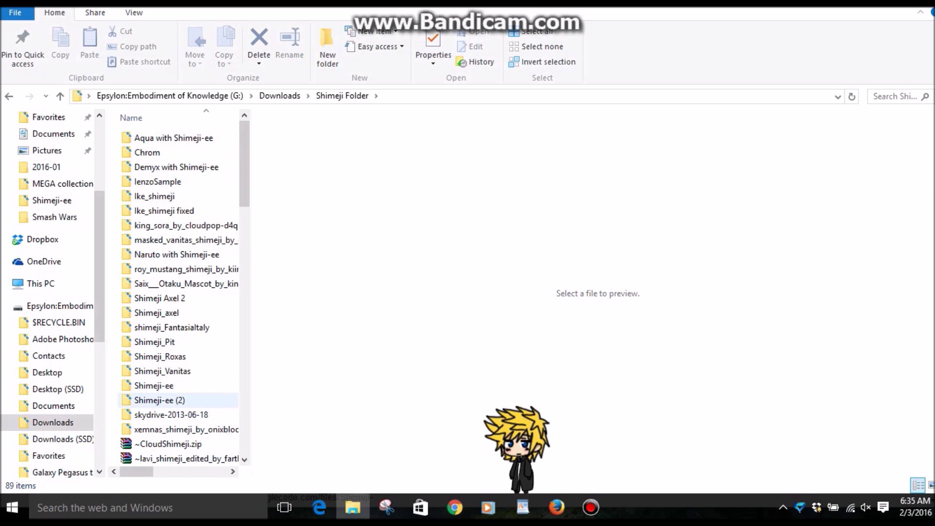
{"action": "scroll", "coordinate": [181, 292], "scroll_direction": "down", "scroll_amount": 8}
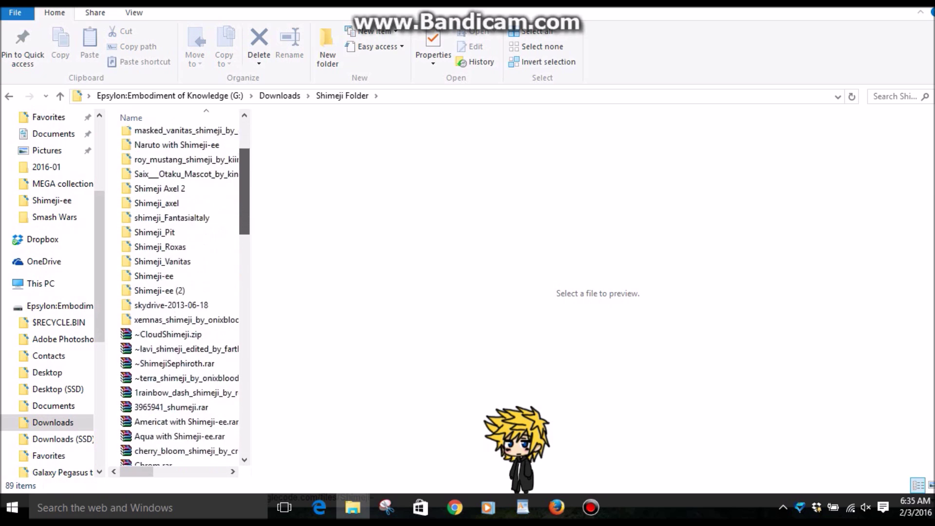
{"action": "scroll", "coordinate": [184, 293], "scroll_direction": "down", "scroll_amount": 1}
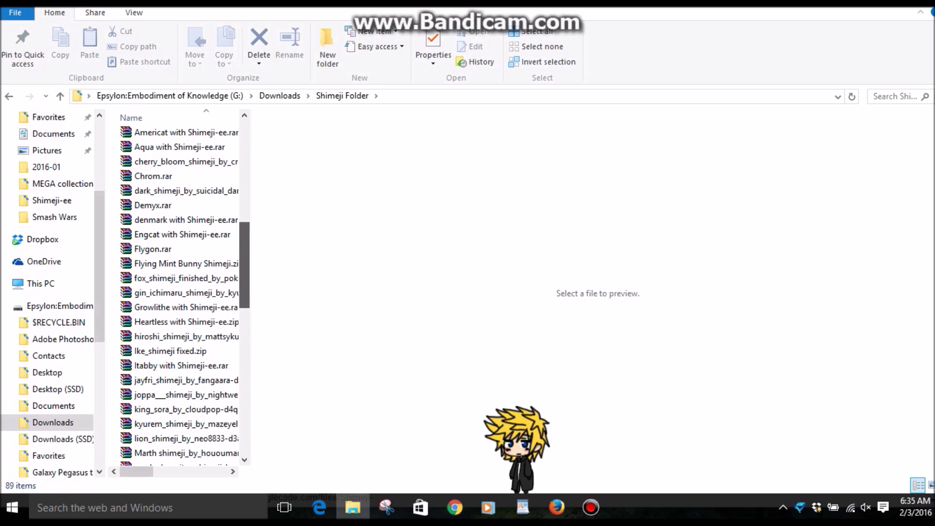
{"action": "scroll", "coordinate": [181, 292], "scroll_direction": "down", "scroll_amount": 4}
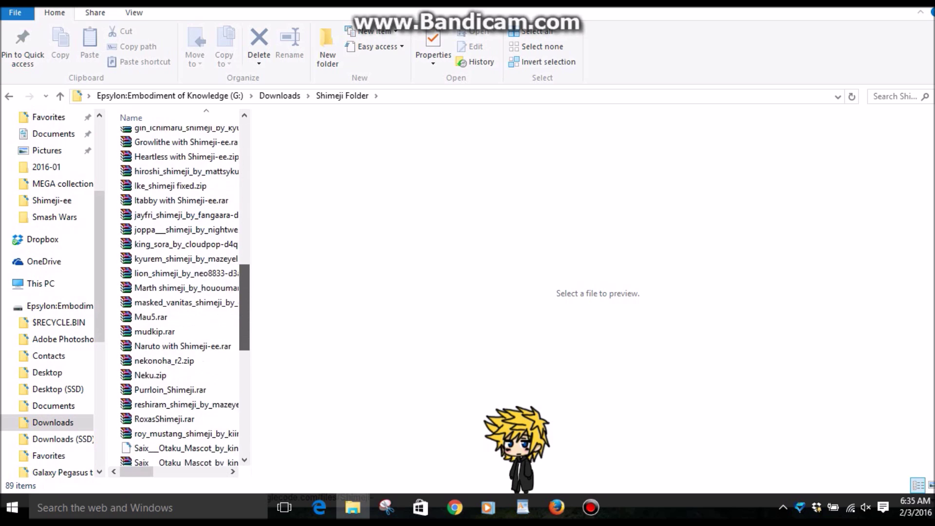
{"action": "scroll", "coordinate": [181, 292], "scroll_direction": "down", "scroll_amount": 9}
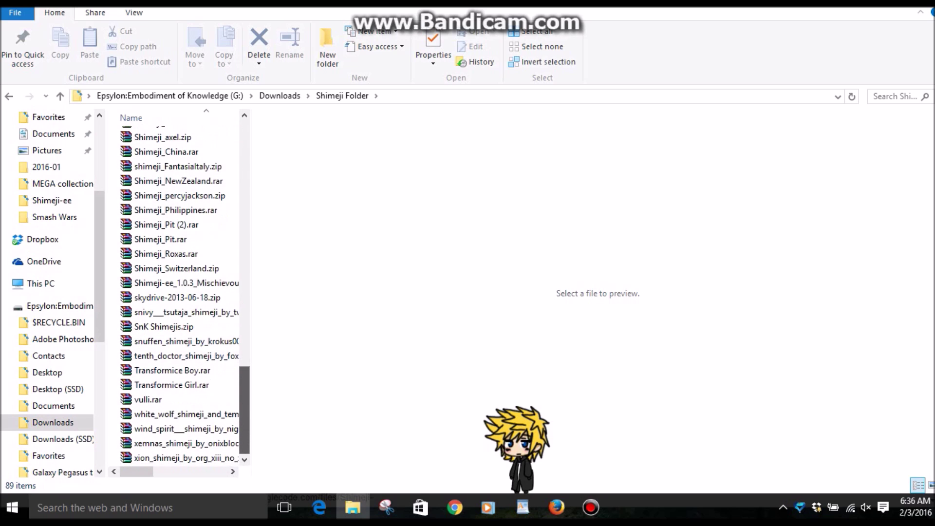
{"action": "scroll", "coordinate": [181, 292], "scroll_direction": "up", "scroll_amount": 19}
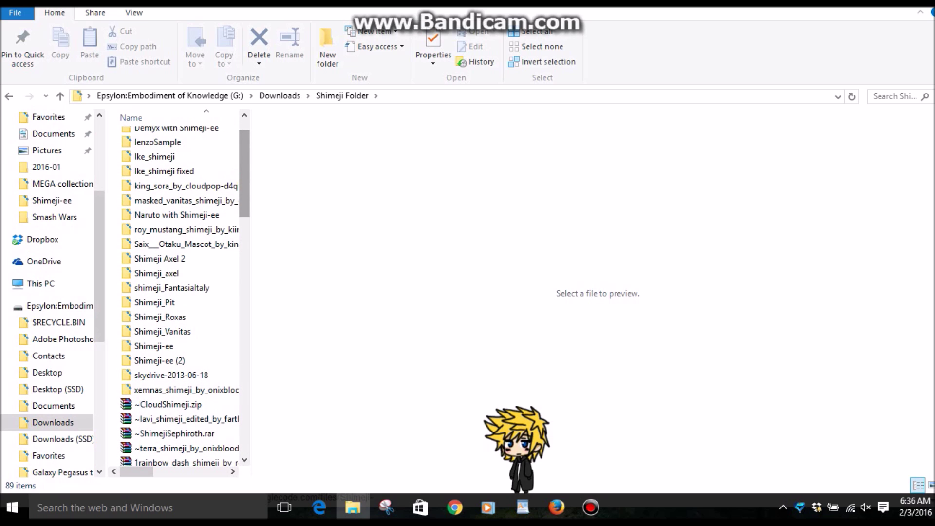
{"action": "scroll", "coordinate": [181, 293], "scroll_direction": "up", "scroll_amount": 1}
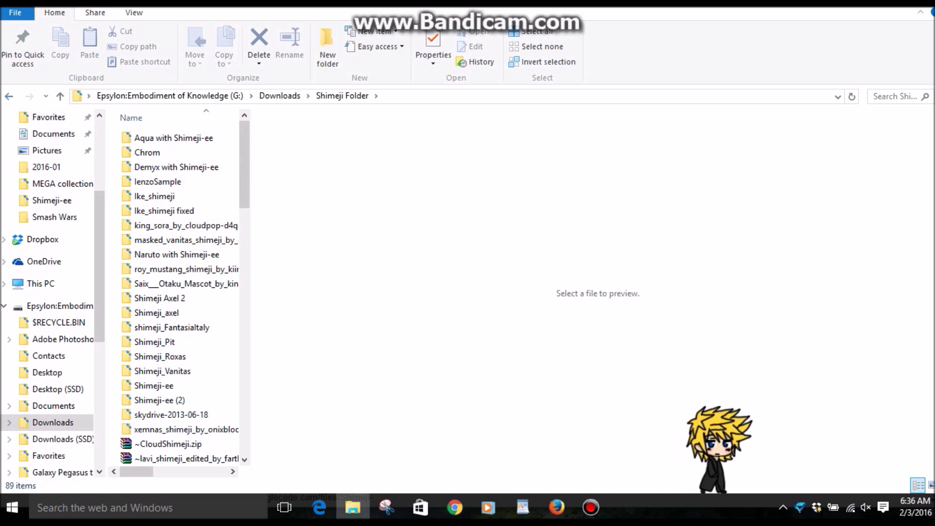
{"action": "key", "text": "alt+Left"}
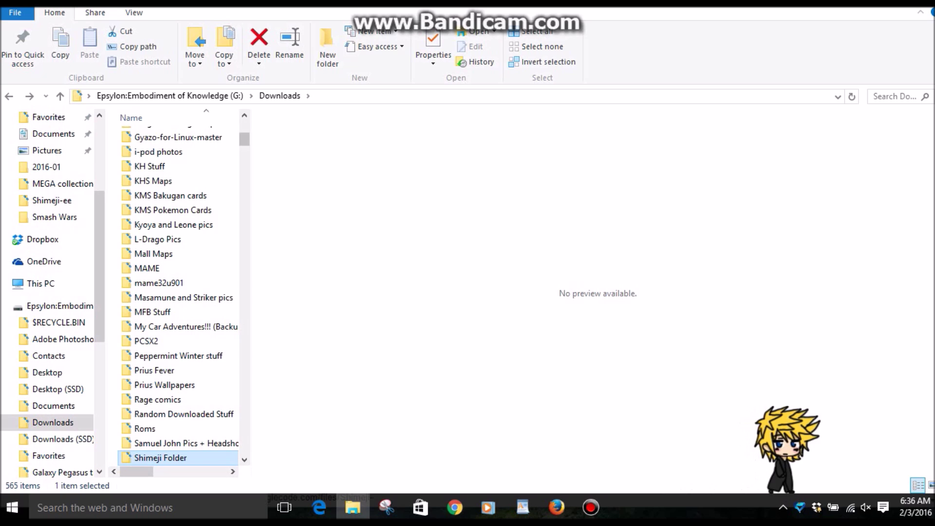
- Open the 'Ike, Pit, Marth, Chrom' folder in Shimeji-ee and select its Shimeji-ee.exe launcher
{"action": "scroll", "coordinate": [183, 395], "scroll_direction": "down", "scroll_amount": 3}
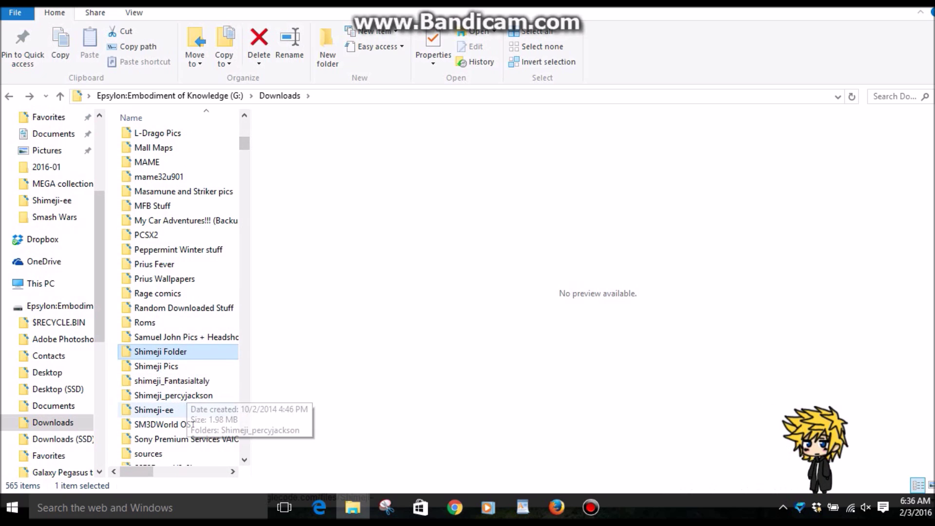
{"action": "double_click", "coordinate": [153, 410]}
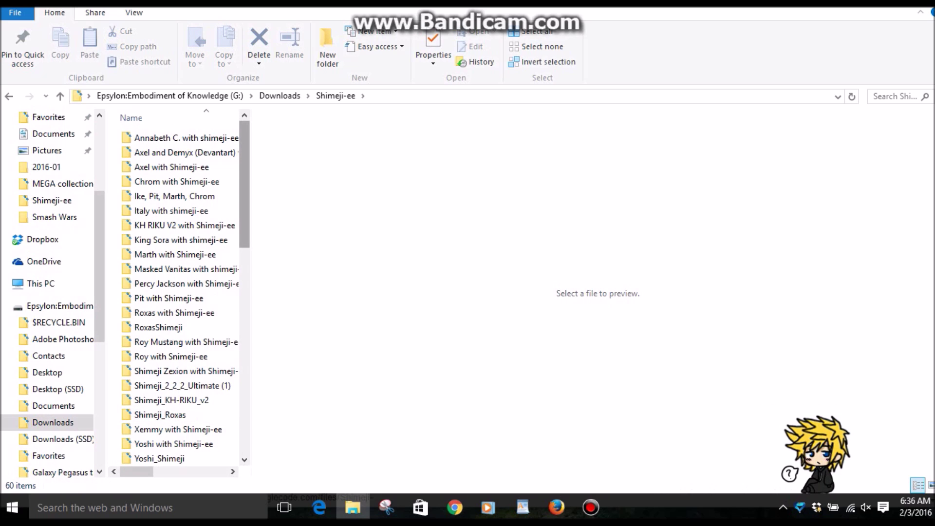
{"action": "scroll", "coordinate": [180, 292], "scroll_direction": "down", "scroll_amount": 12}
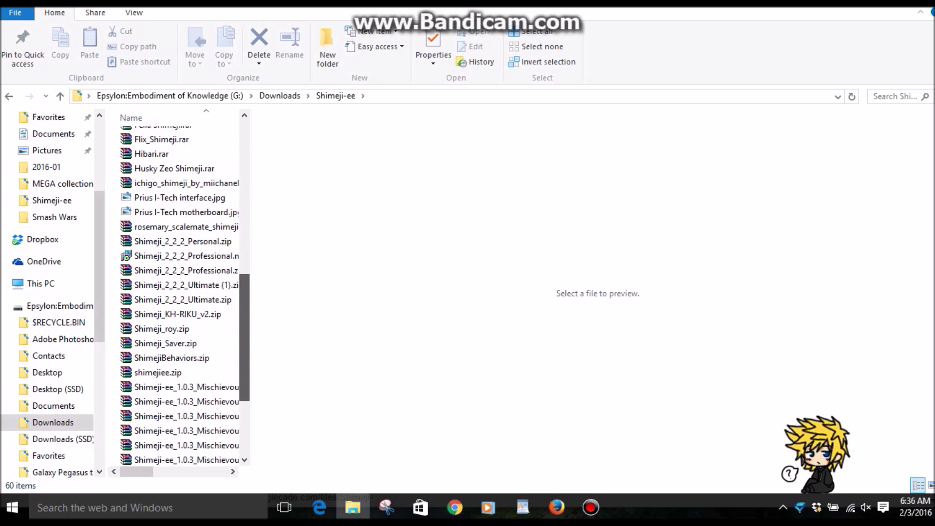
{"action": "scroll", "coordinate": [181, 293], "scroll_direction": "up", "scroll_amount": 12}
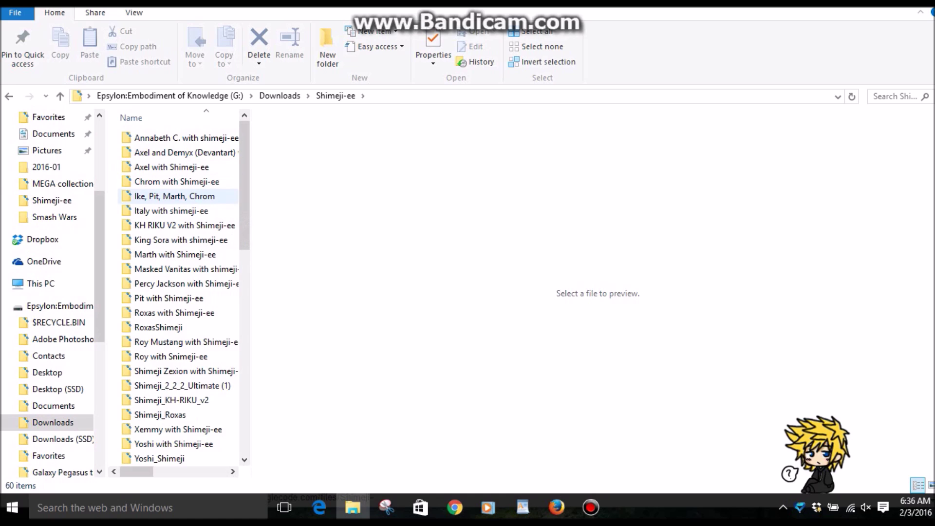
{"action": "double_click", "coordinate": [174, 197]}
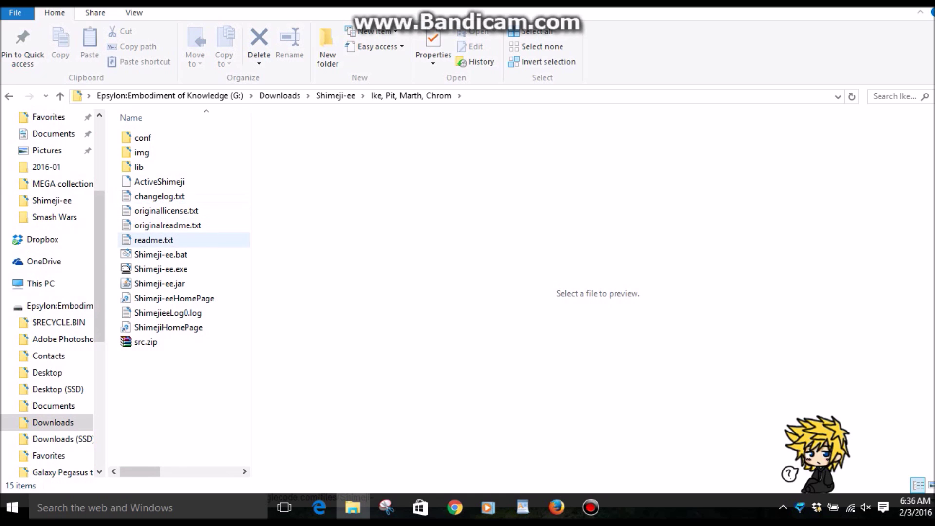
{"action": "left_click", "coordinate": [161, 269]}
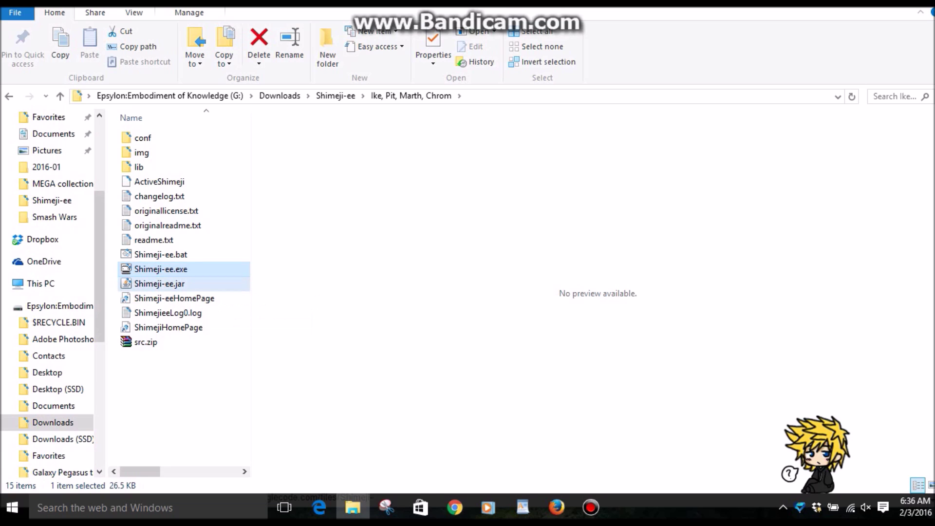
{"action": "left_click", "coordinate": [160, 283]}
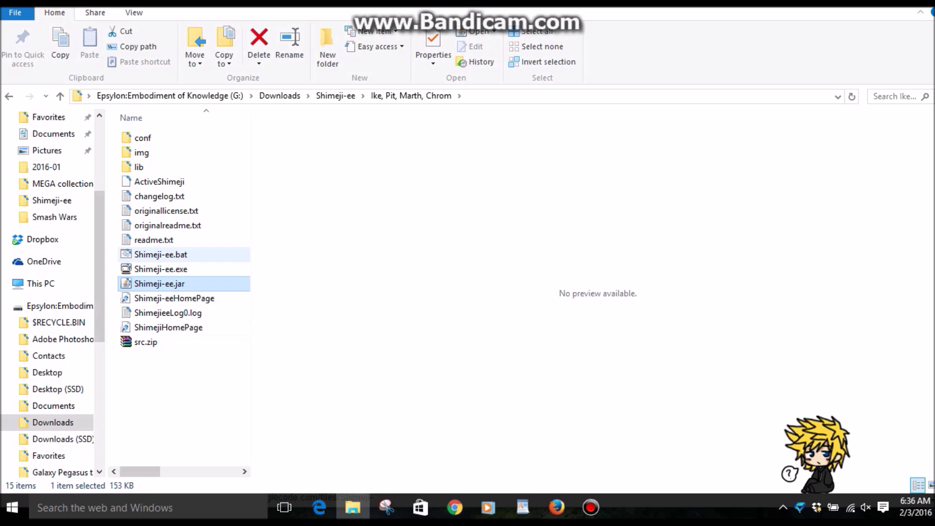
{"action": "left_click", "coordinate": [160, 268]}
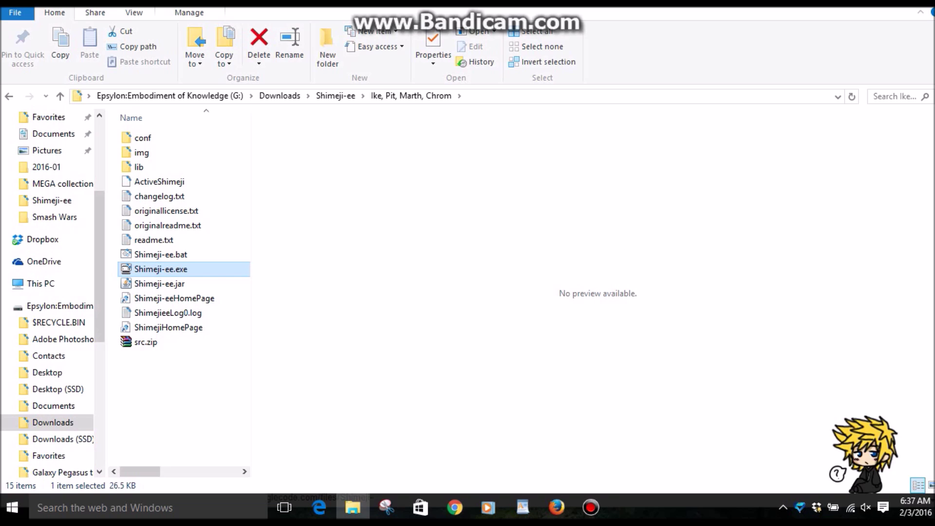
{"action": "left_click", "coordinate": [454, 507]}
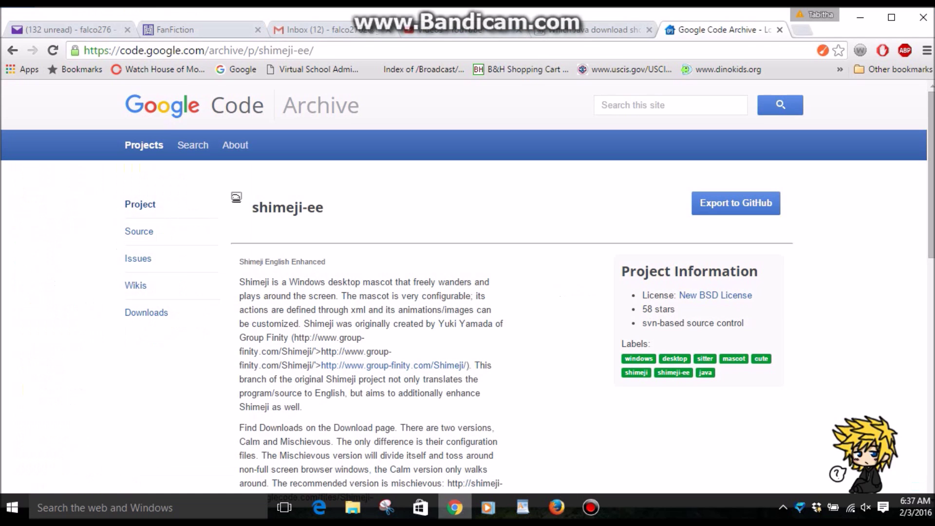
{"action": "left_click", "coordinate": [594, 30]}
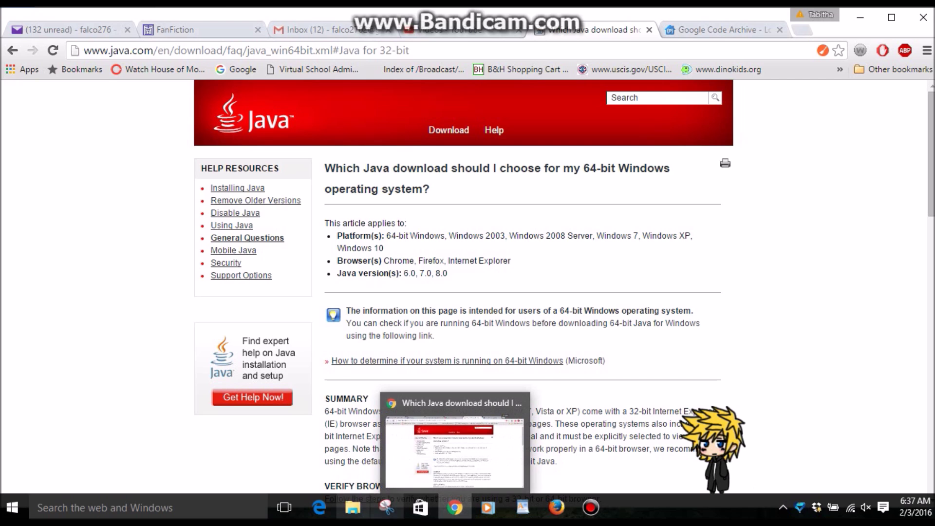
{"action": "left_click", "coordinate": [353, 508]}
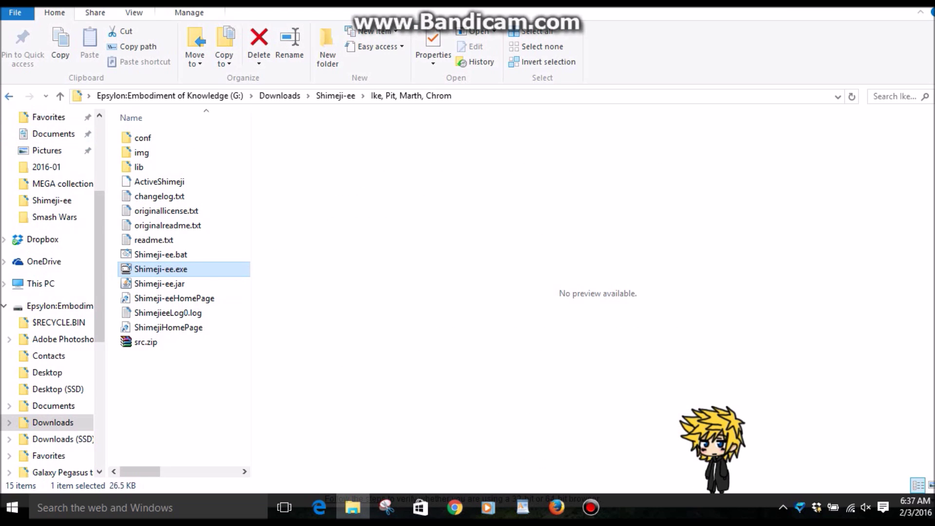
- Go back to Downloads and select Shimeji.exe in Shimeji Folder's masked_vanitas Shimeji_Vanitas folder
{"action": "key", "text": "alt+Left"}
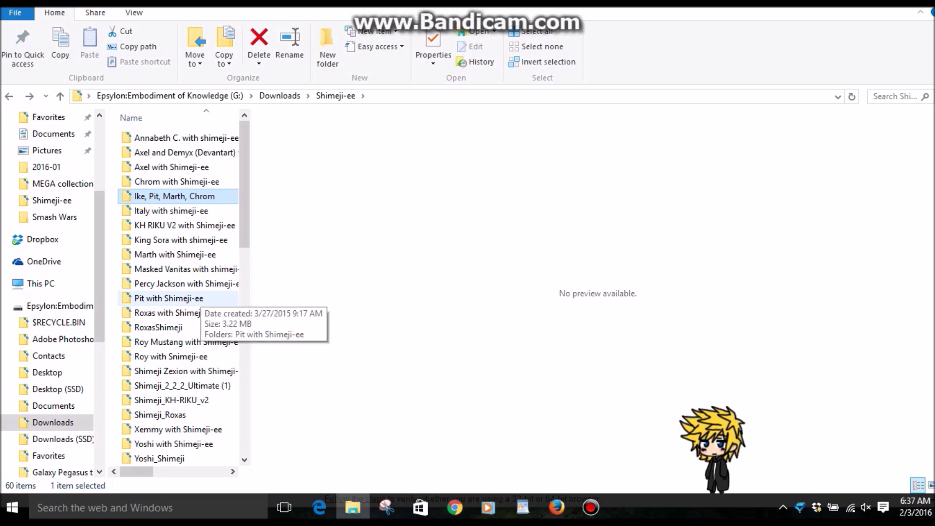
{"action": "key", "text": "alt+Left"}
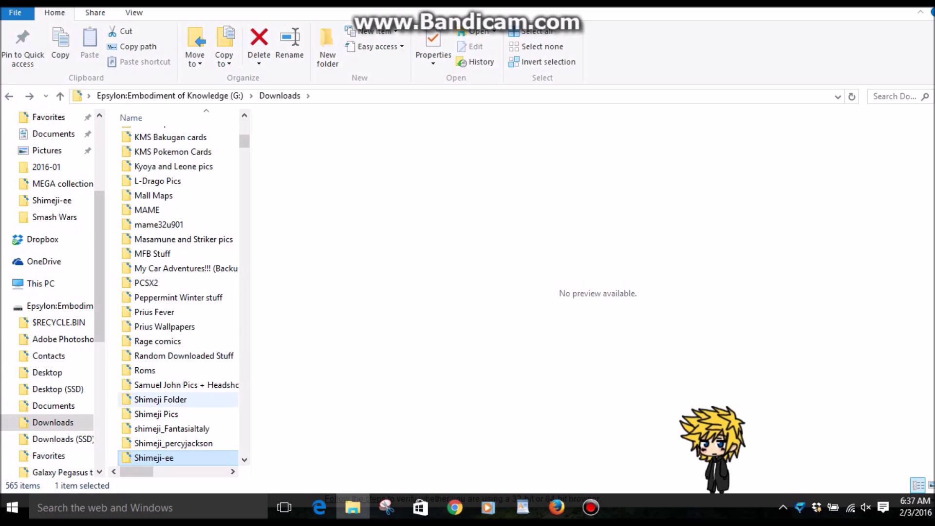
{"action": "double_click", "coordinate": [161, 400]}
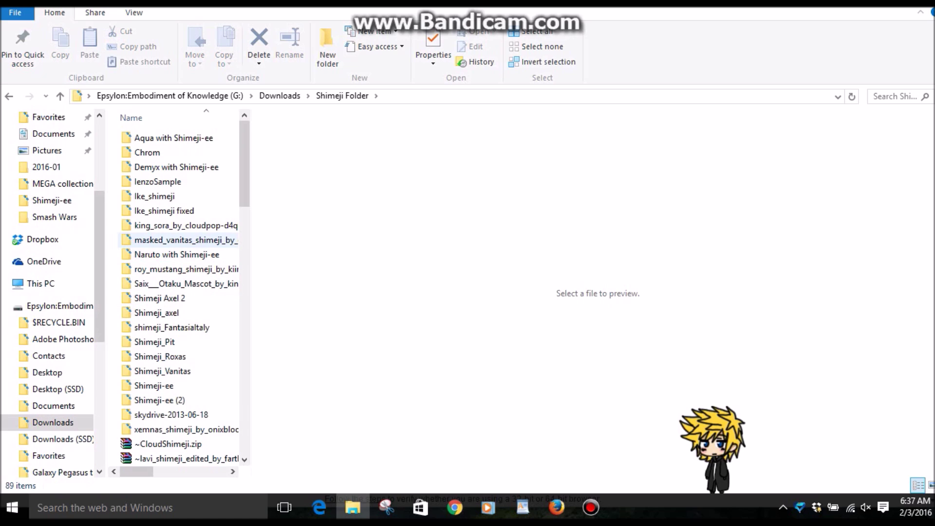
{"action": "double_click", "coordinate": [185, 240]}
{"action": "double_click", "coordinate": [161, 138]}
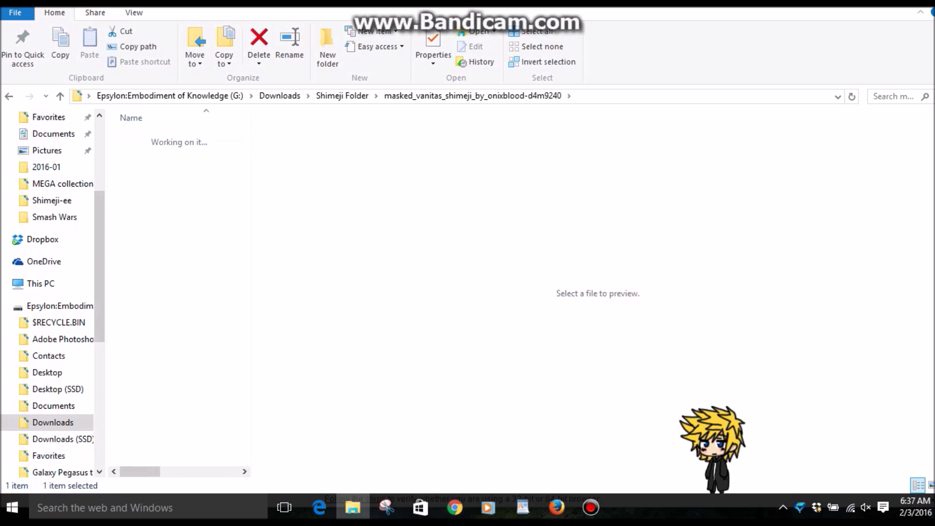
{"action": "left_click", "coordinate": [155, 181]}
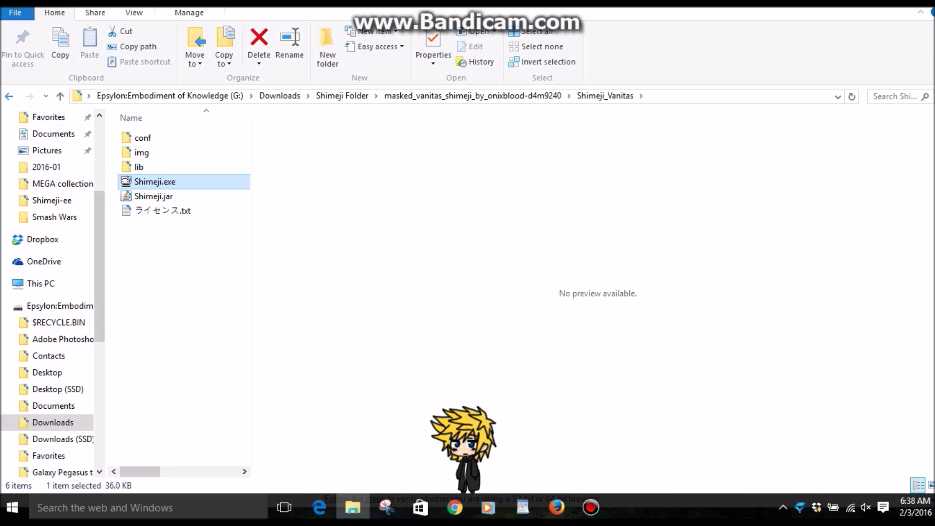
- Open the inner shimeji_Fantasialtaly folder and select its Shimeji.exe
{"action": "key", "text": "BackSpace"}
{"action": "key", "text": "BackSpace"}
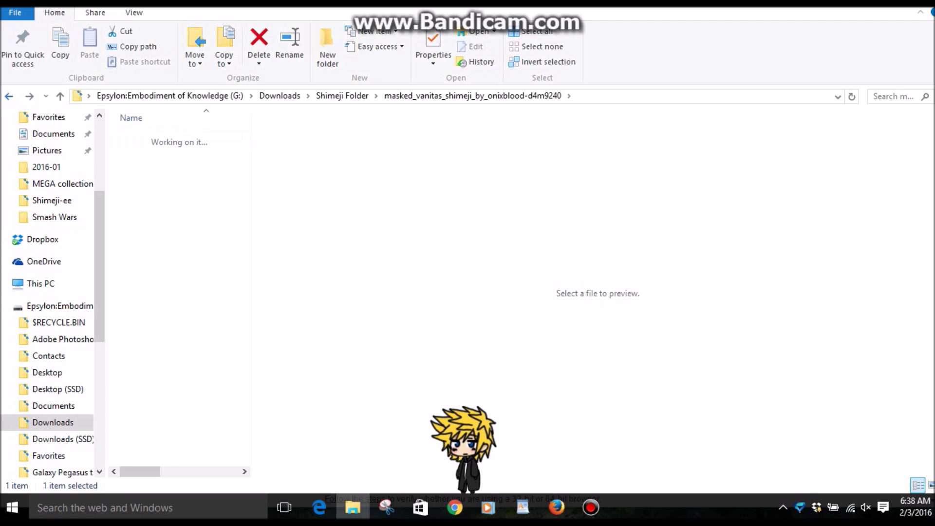
{"action": "scroll", "coordinate": [180, 292], "scroll_direction": "down", "scroll_amount": 1}
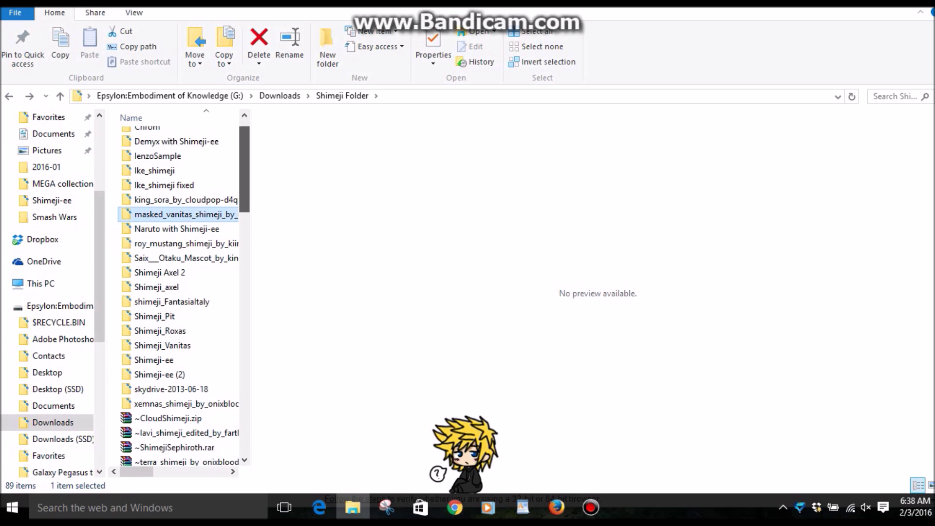
{"action": "double_click", "coordinate": [172, 285]}
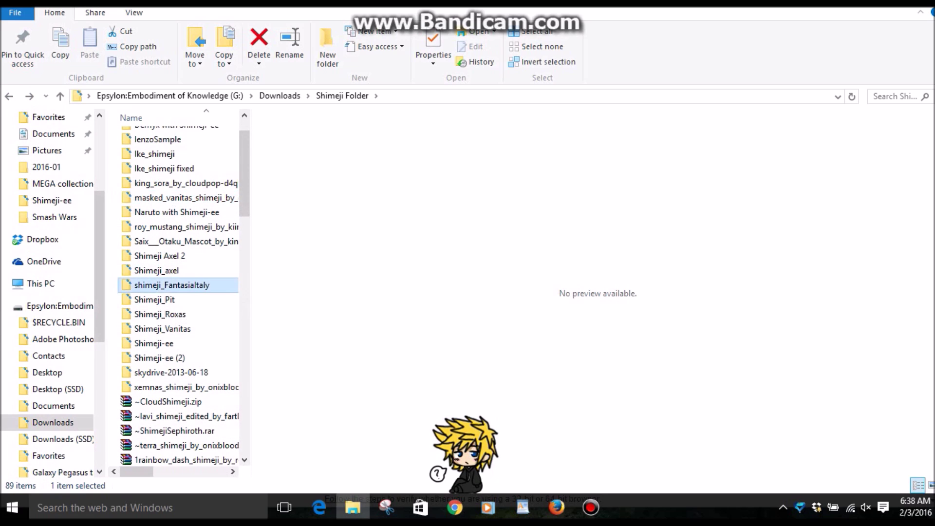
{"action": "key", "text": "Return"}
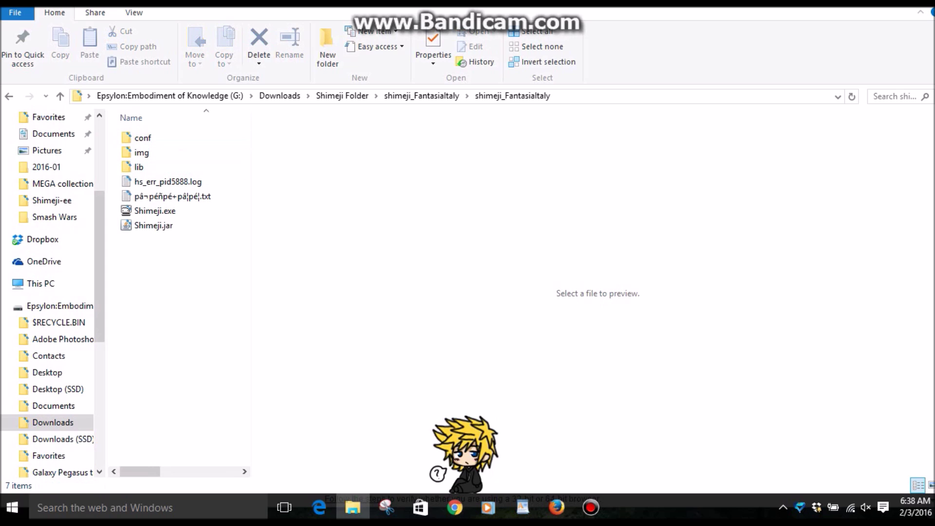
{"action": "left_click", "coordinate": [155, 211]}
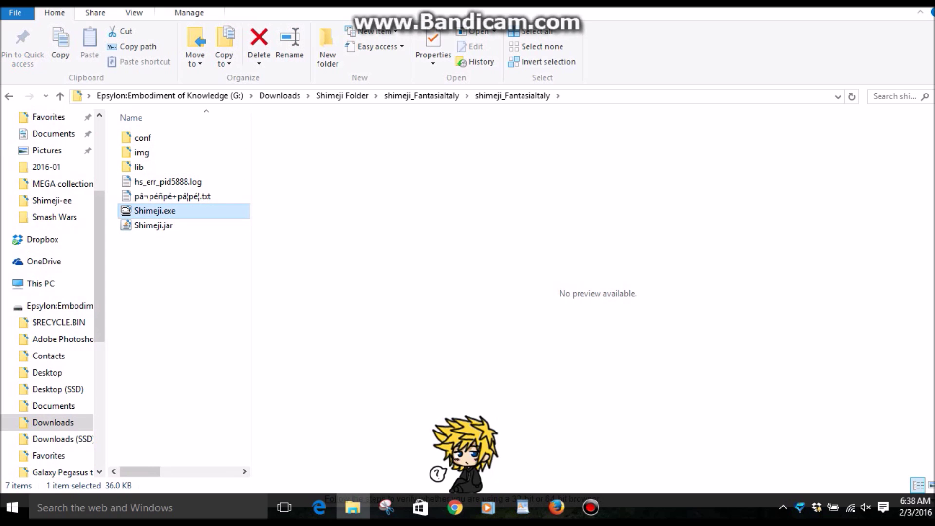